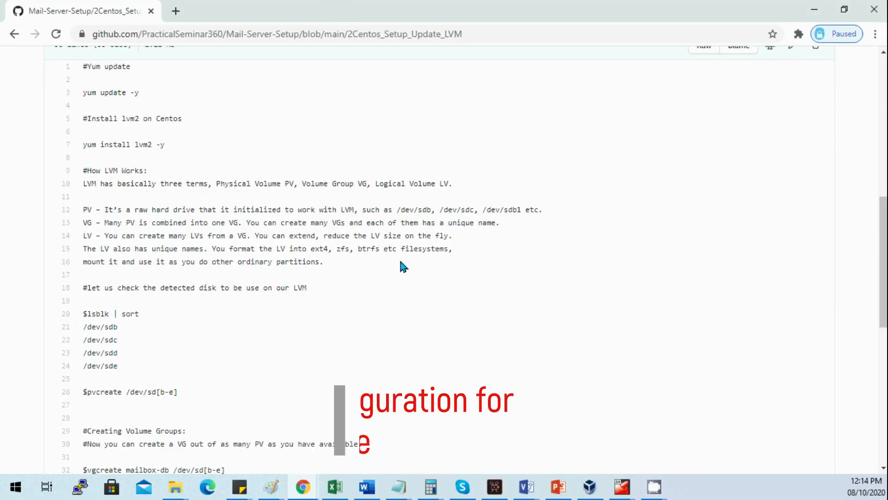
# Run lsblk |sort in the VM shell to list the 80G sda and four 10G disks sdb–sde.
pyautogui.hotkey('alt', 'Tab')
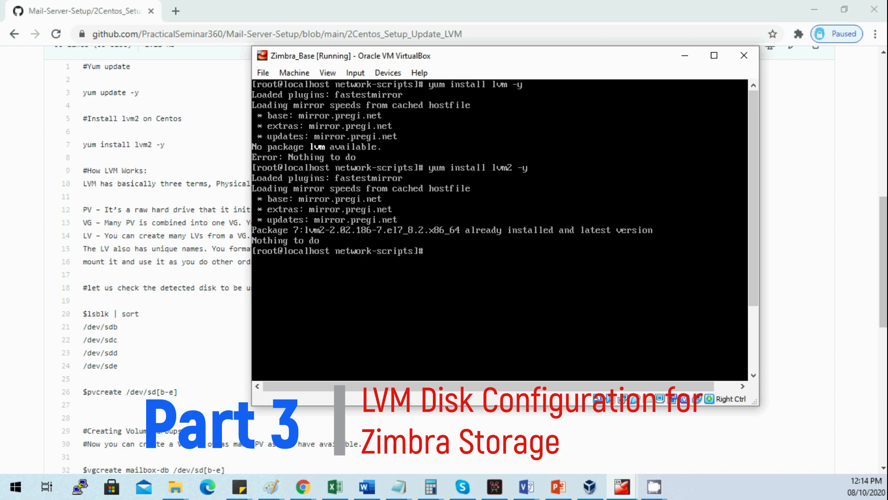
pyautogui.write('l')
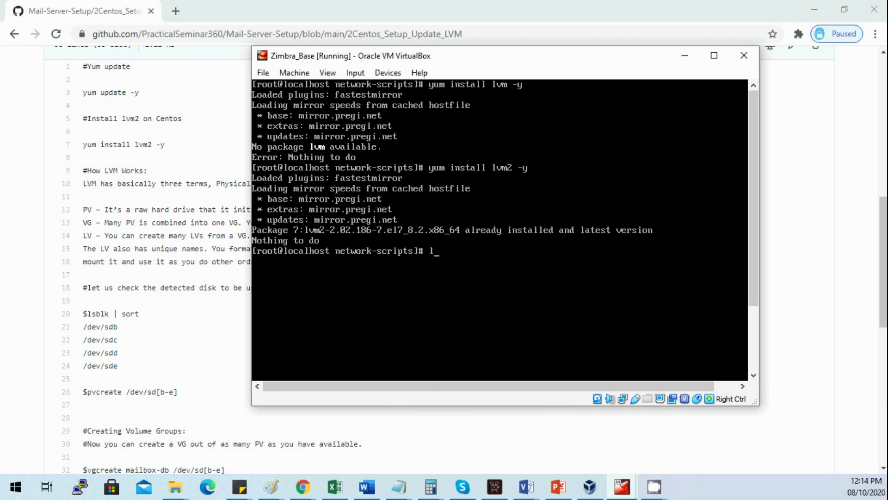
pyautogui.write('s')
pyautogui.write('blk |sort')
pyautogui.press('Return')
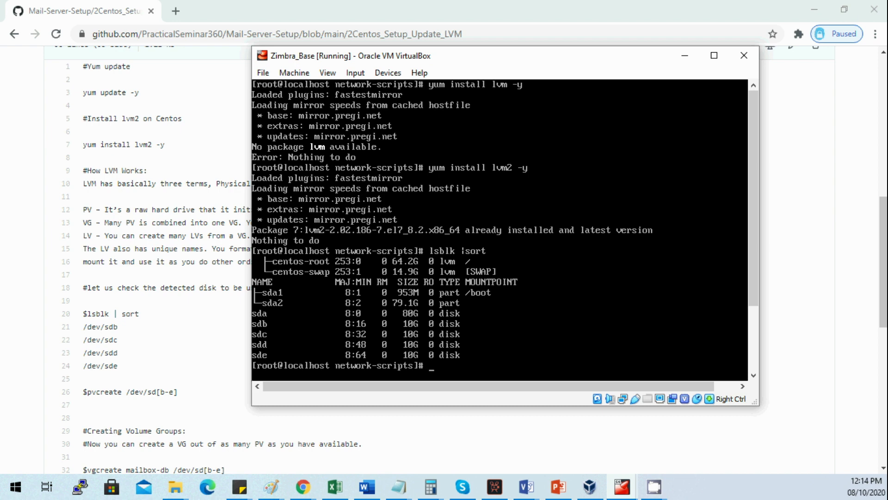
pyautogui.write('pvcreate ')
pyautogui.write('/dev/')
pyautogui.write('sd')
pyautogui.write('[b')
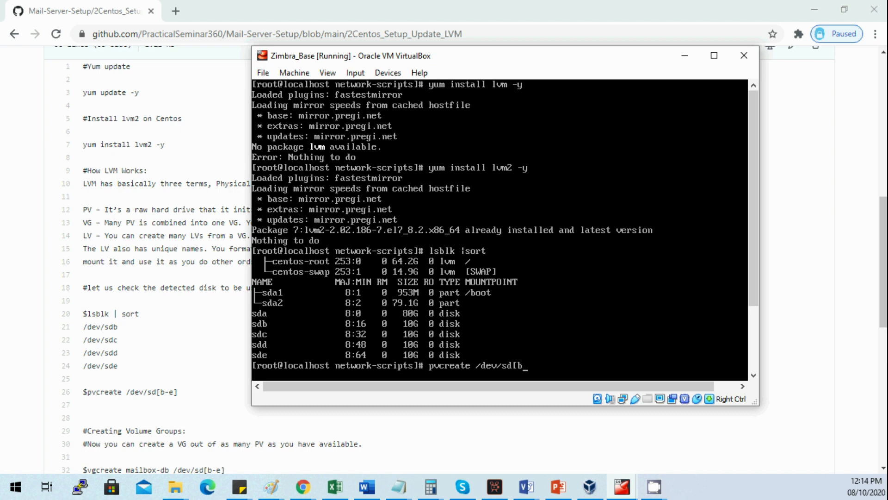
pyautogui.write('-e')
pyautogui.write(']')
# Run pvcreate /dev/sd[b-e] to make sdb–sde LVM physical volumes.
pyautogui.press('Return')
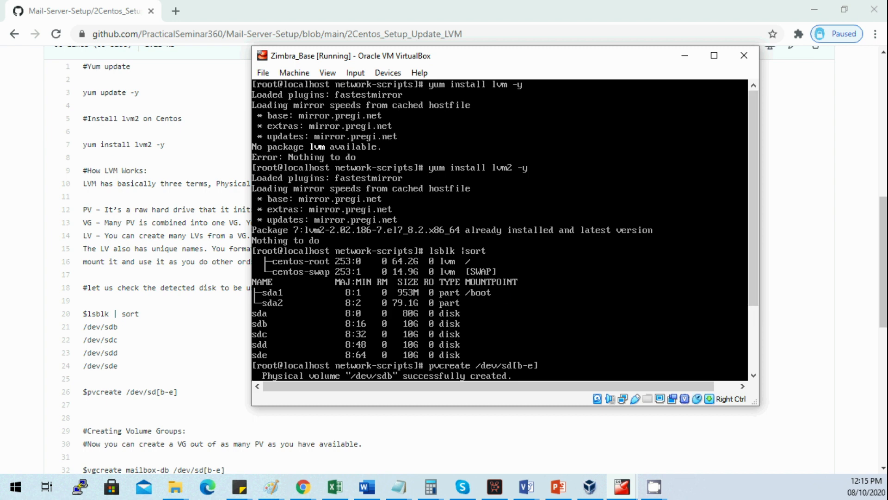
pyautogui.moveTo(752, 164); pyautogui.dragTo(752, 261)
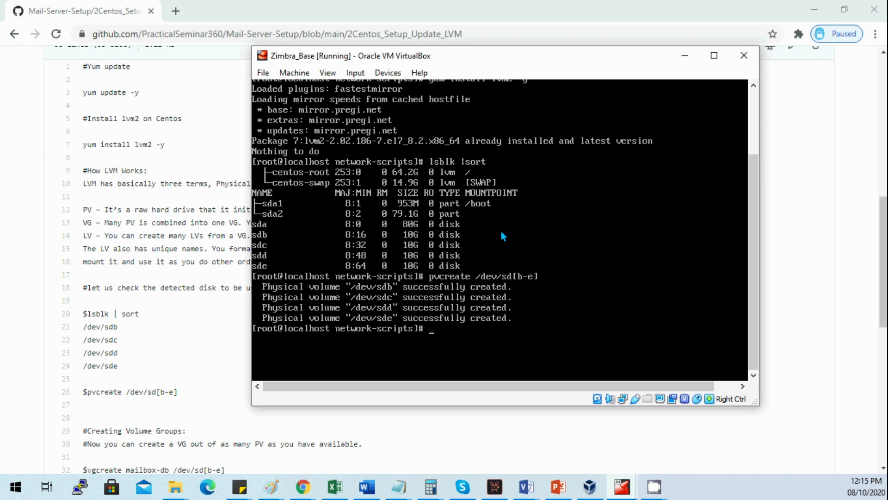
pyautogui.write('pvdisplay')
# Run pvdisplay to show the four new 10 GiB physical volumes.
pyautogui.press('Return')
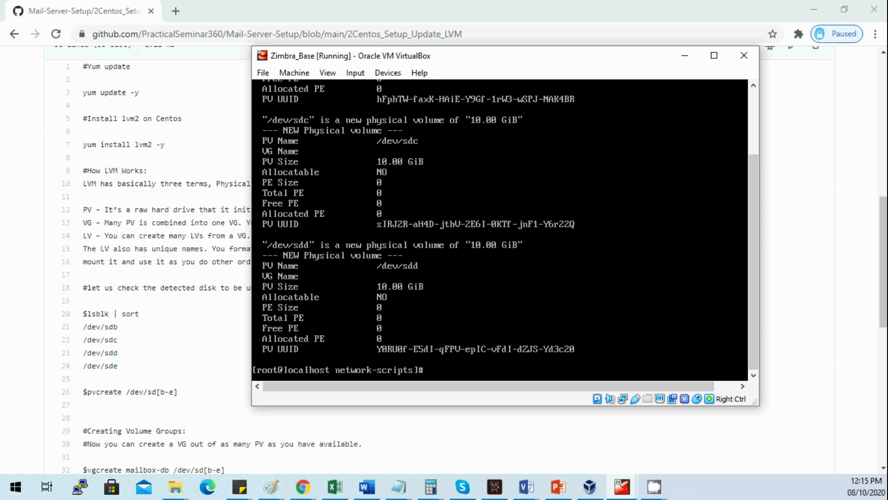
pyautogui.write('vgcreate ')
pyautogui.write('mailbox')
pyautogui.write('-db ')
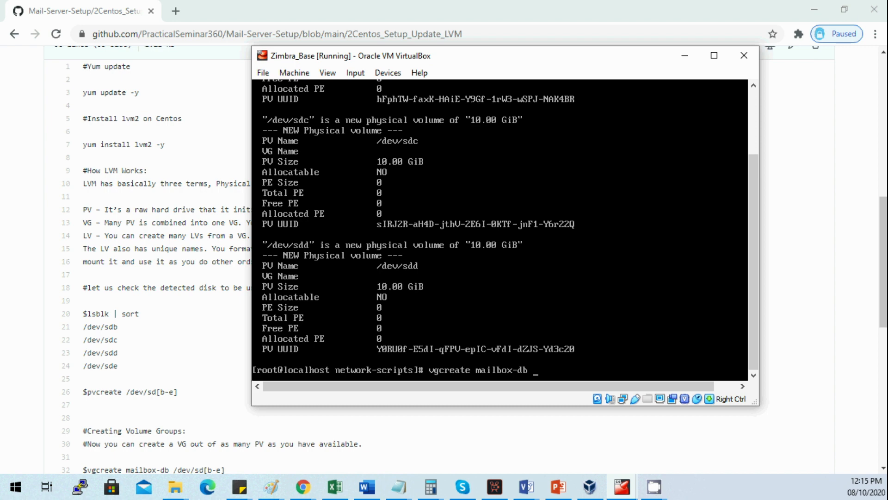
pyautogui.write('/dev/')
pyautogui.write('sd[b-')
pyautogui.write('e')
pyautogui.write(']')
# Run vgcreate mailbox-db /dev/sd[b-e], then bring the setup notes forward.
pyautogui.press('Return')
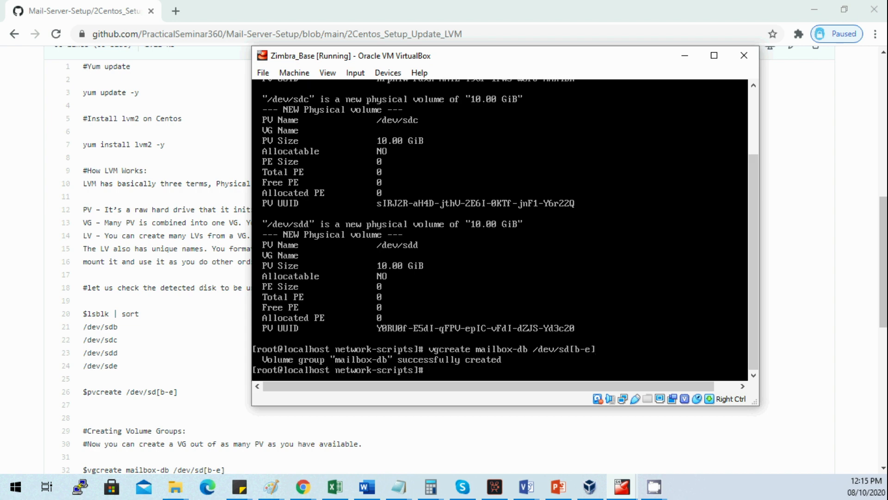
pyautogui.press('Return')
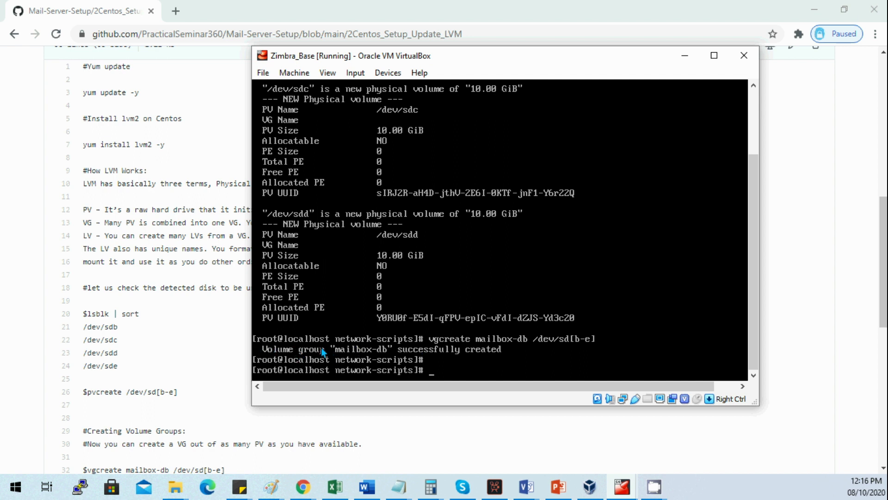
pyautogui.click(160, 355)
pyautogui.scroll(-5, 217, 325)
pyautogui.scroll(-3, 218, 333)
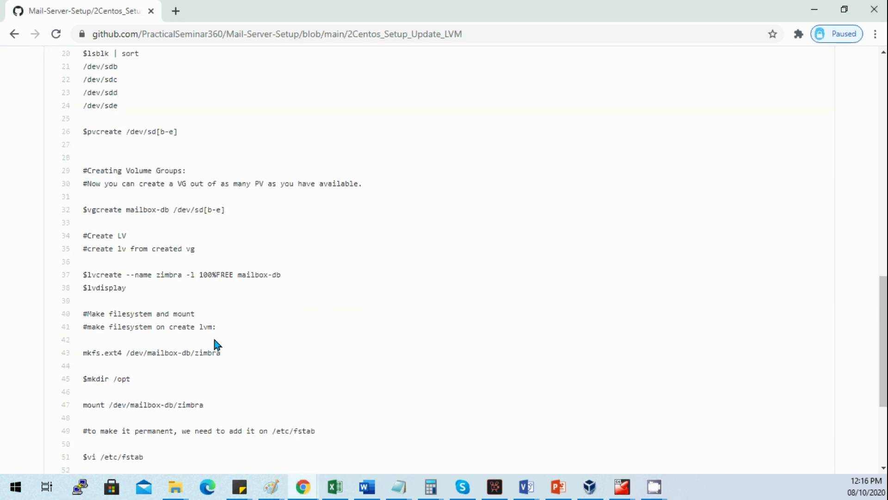
pyautogui.scroll(-1, 216, 343)
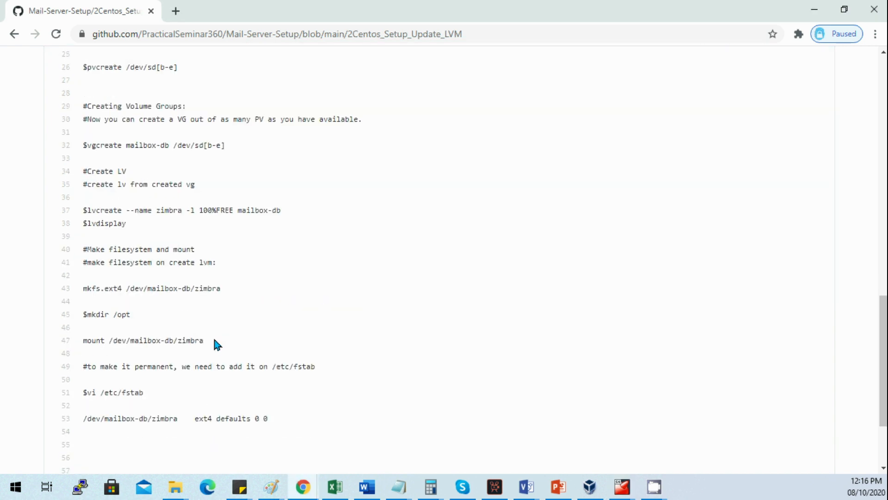
pyautogui.moveTo(83, 223)
pyautogui.mouseDown()
pyautogui.moveTo(108, 222)
pyautogui.moveTo(83, 209)
pyautogui.mouseUp()
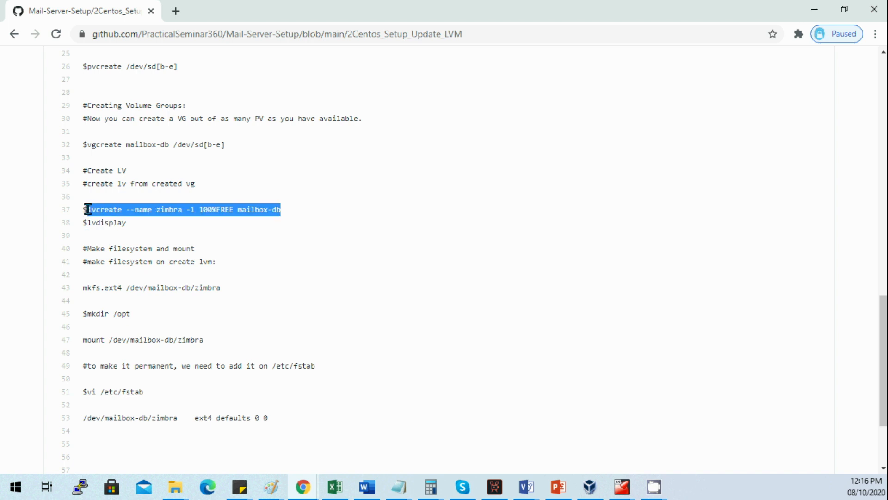
# Read the lvcreate command with the name zimbra on line 37, then return to the VM terminal.
pyautogui.click(175, 228)
pyautogui.moveTo(181, 209); pyautogui.dragTo(155, 209)
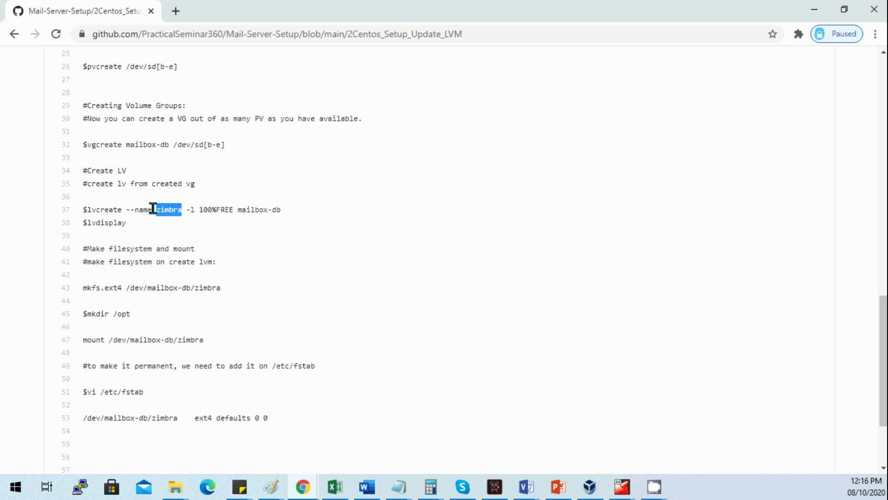
pyautogui.click(246, 239)
pyautogui.hotkey('alt', 'Tab')
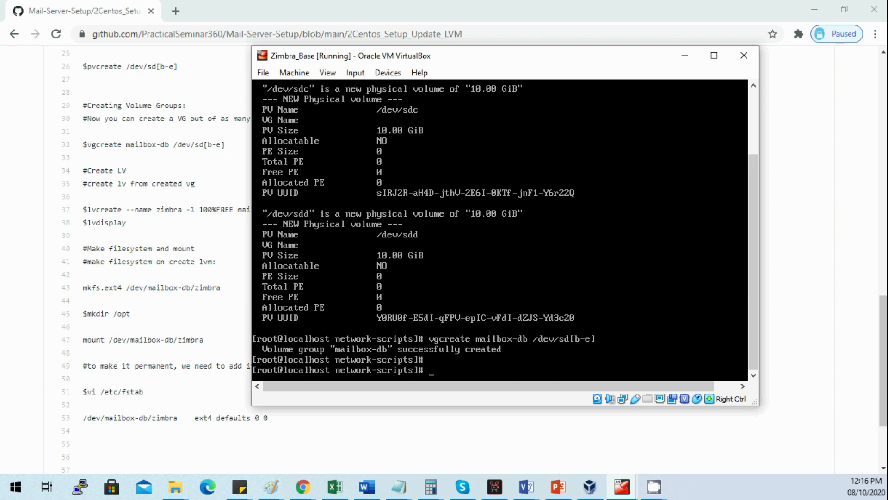
pyautogui.write('lvcreate ')
pyautogui.write('--na')
pyautogui.write('me zimbra ')
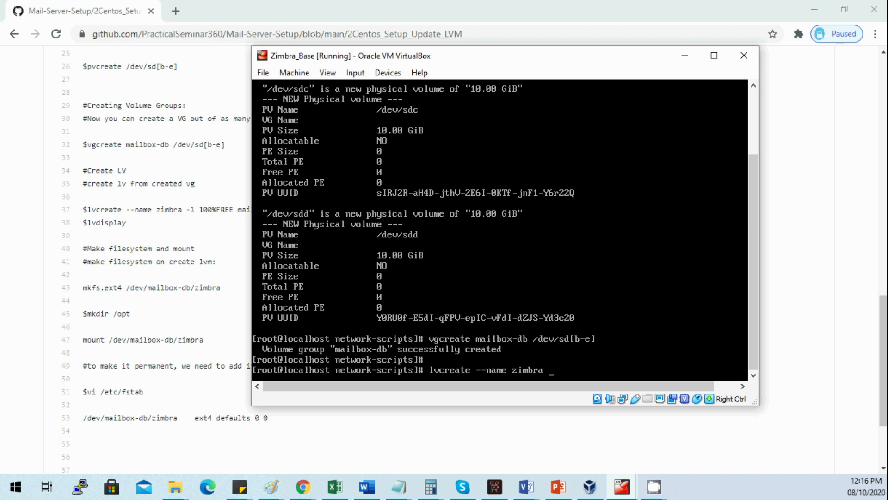
pyautogui.write('-l 100%FR')
pyautogui.write('EE')
pyautogui.write('-')
pyautogui.write('l')
pyautogui.write('mailb')
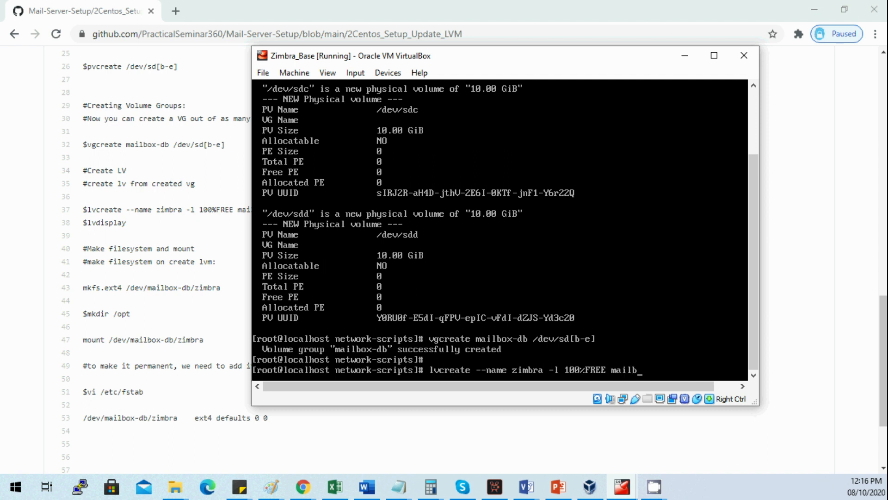
pyautogui.write('ox-db')
# Run lvcreate --name zimbra -l 100%FREE mailbox-db and verify the 39.98 GiB volume with lvdisplay.
pyautogui.press('Return')
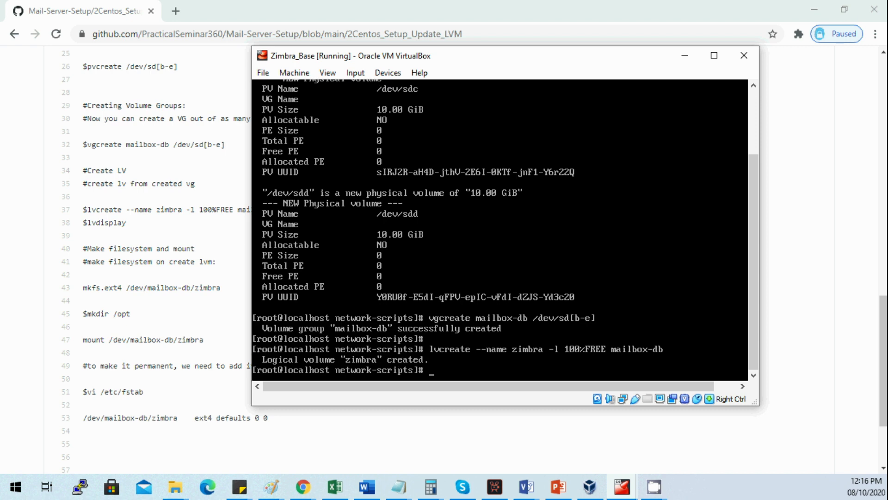
pyautogui.write('l')
pyautogui.write('vdisplay')
pyautogui.press('Return')
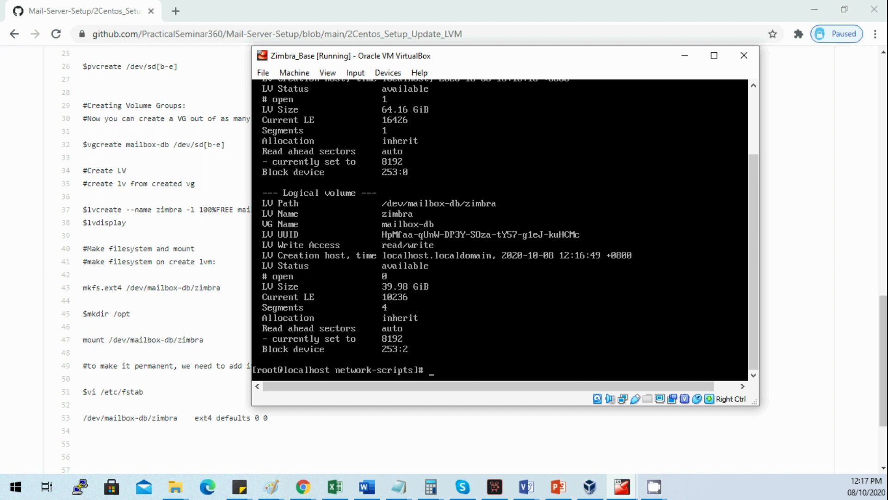
pyautogui.write('mkfs.')
pyautogui.write('ext')
pyautogui.write('4 /')
pyautogui.write('dev/mailbox-db/')
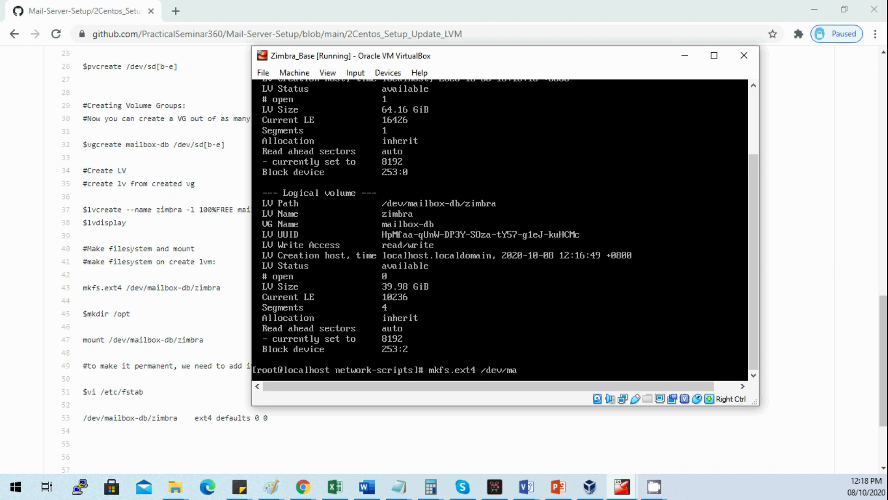
pyautogui.write('zimbra')
# Run mkfs.ext4 /dev/mailbox-db/zimbra to create an ext4 filesystem on the volume.
pyautogui.press('Return')
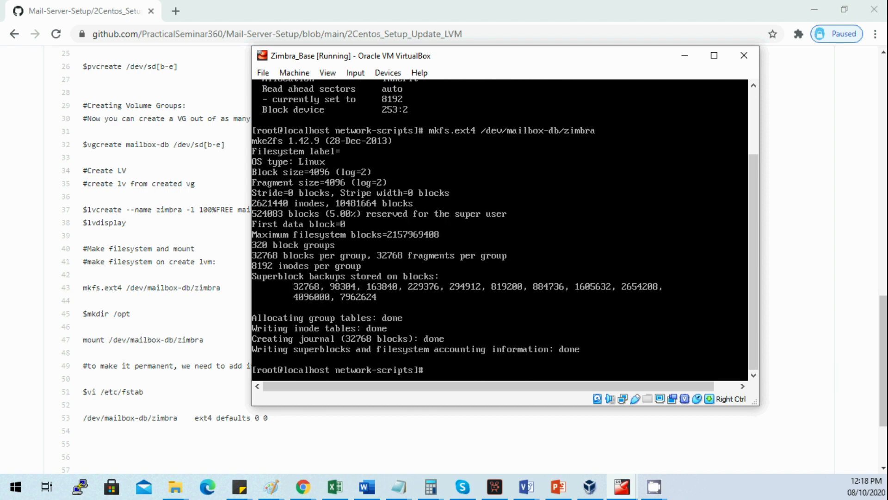
pyautogui.press('Return')
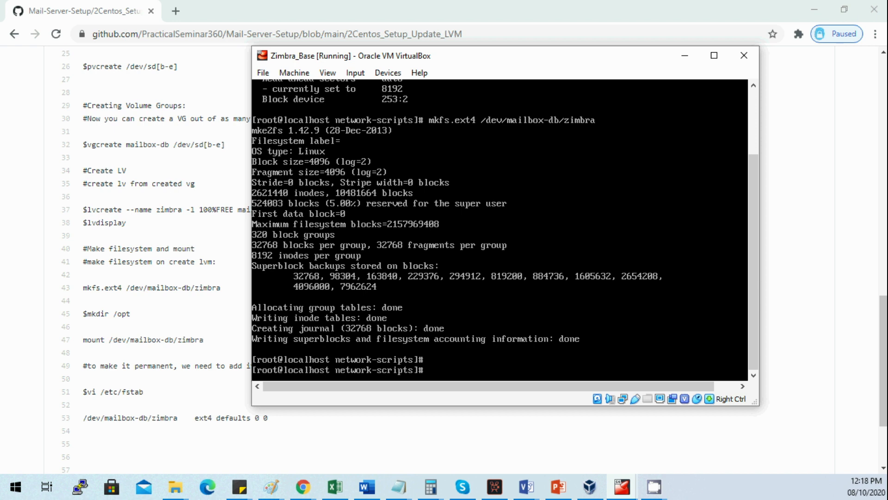
pyautogui.write('d')
pyautogui.write('f -h')
# Check disk usage with df -h, attempt mkdir /opt, and change into /opt.
pyautogui.press('Return')
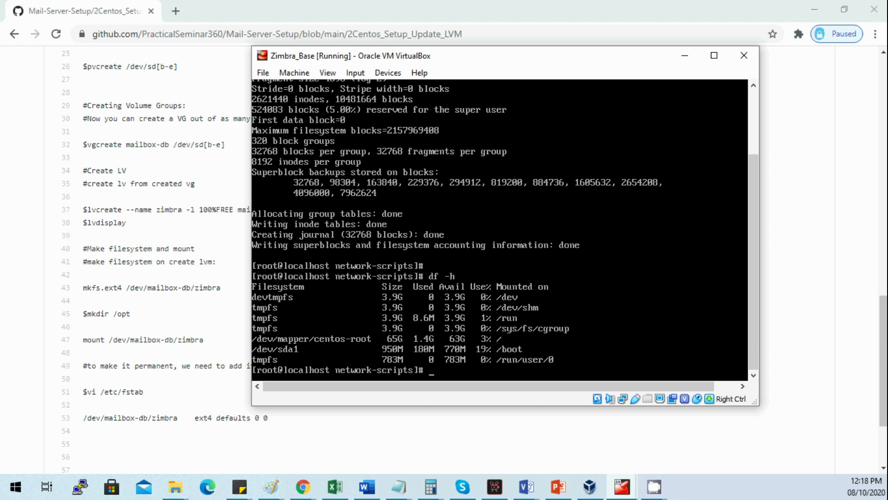
pyautogui.write('m')
pyautogui.write('kdir /opt')
pyautogui.press('Return')
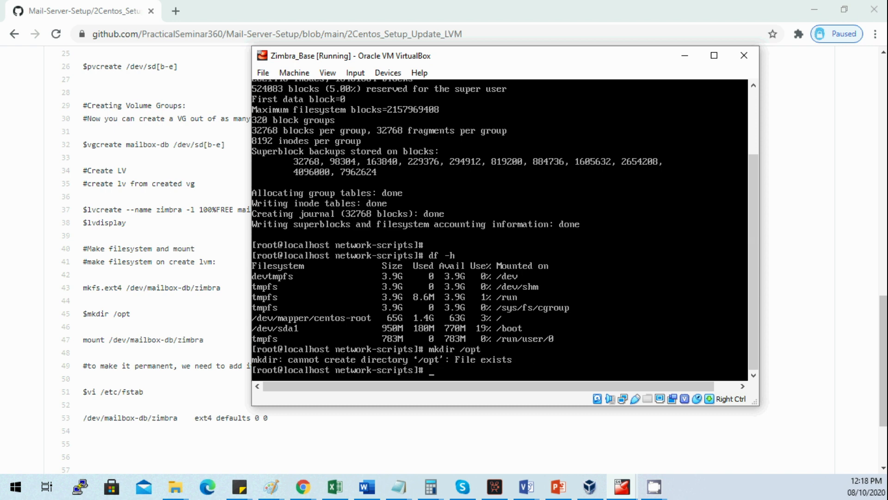
pyautogui.write('rm ')
pyautogui.write('-rf')
pyautogui.press('BackSpace')
pyautogui.press('BackSpace')
pyautogui.press('BackSpace')
pyautogui.write('cd /opt/')
pyautogui.press('Return')
pyautogui.write('s')
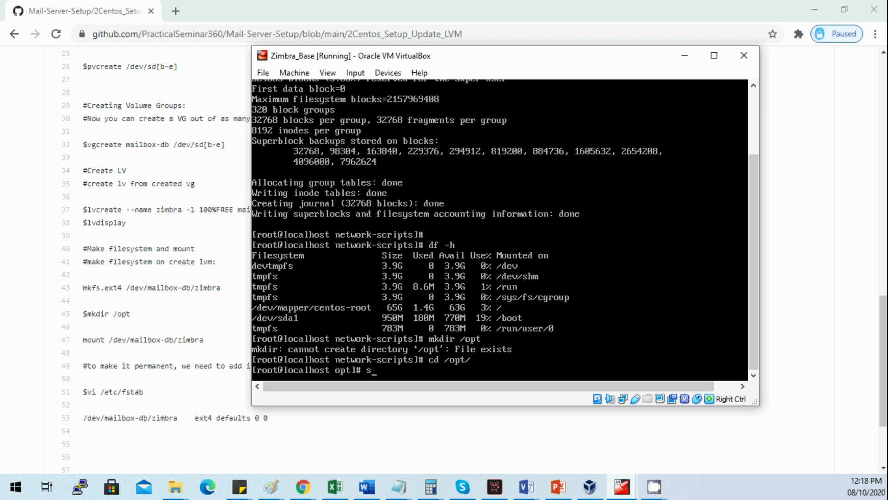
# List /opt to confirm it is empty, return to the root directory and clear the screen.
pyautogui.press('BackSpace')
pyautogui.write('ls')
pyautogui.press('Return')
pyautogui.write('cd ')
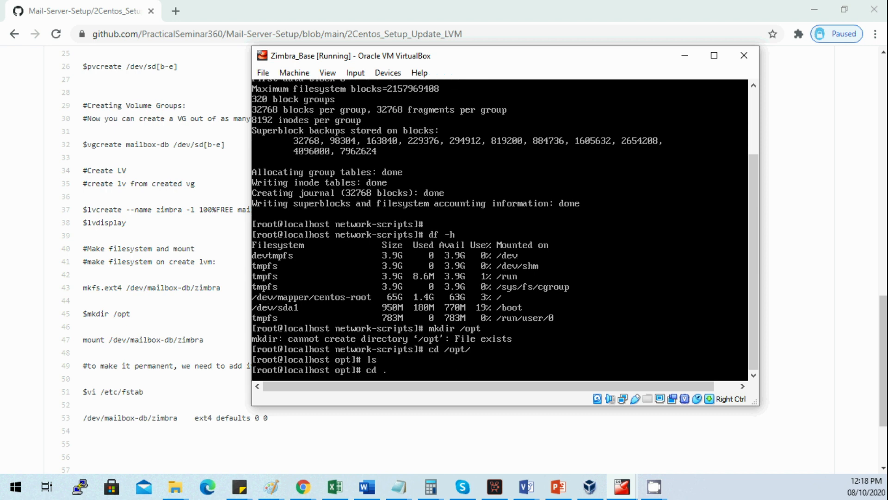
pyautogui.write('.')
pyautogui.press('Return')
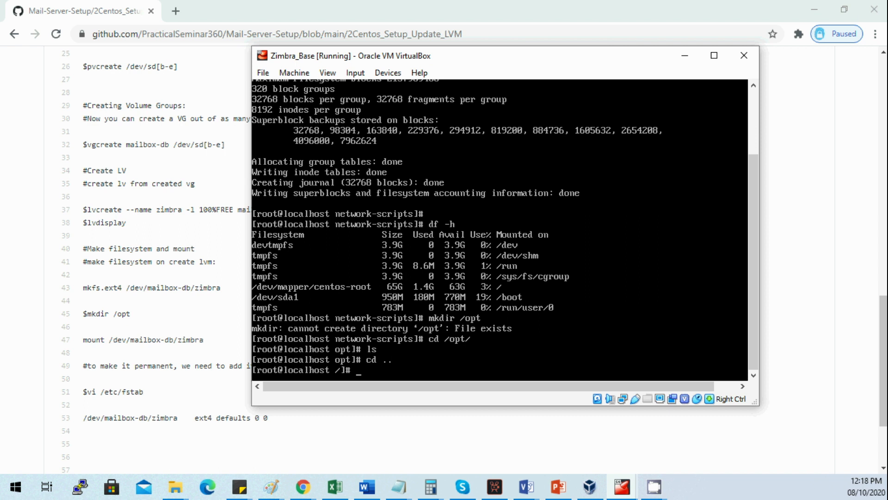
pyautogui.write('c')
pyautogui.write('lear')
pyautogui.press('Return')
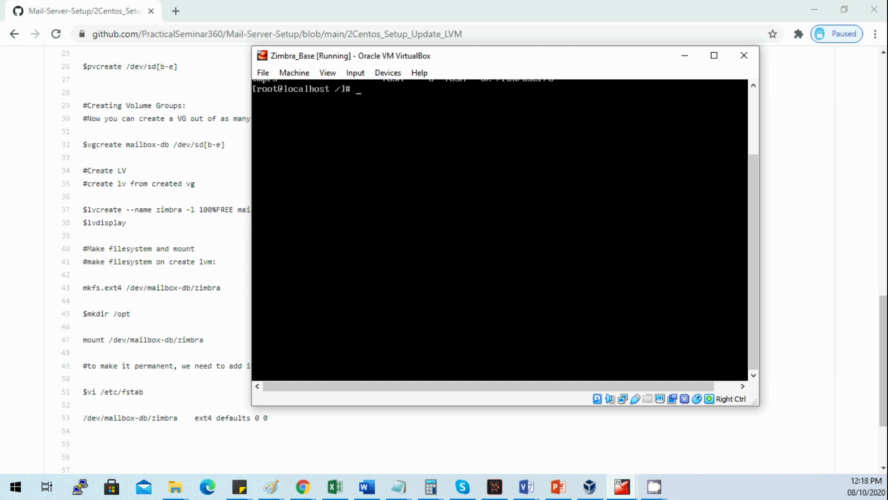
pyautogui.moveTo(752, 278); pyautogui.dragTo(753, 107)
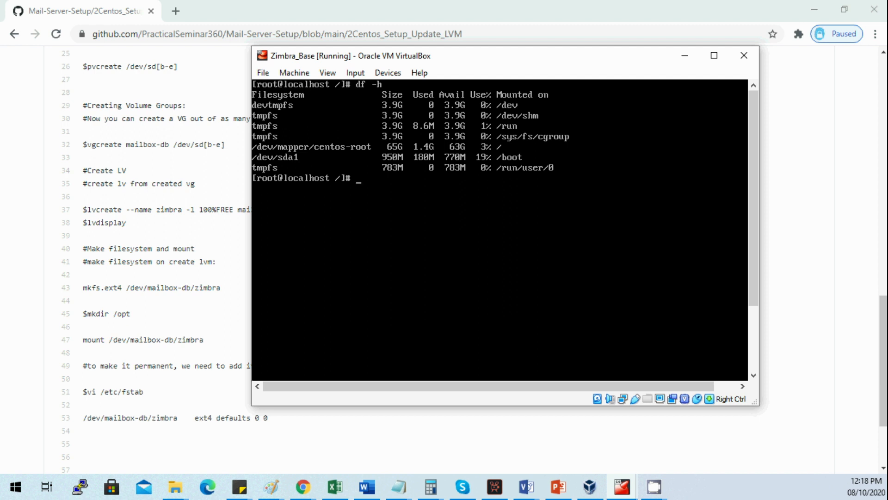
pyautogui.write('lsblk |')
pyautogui.write('sort')
# Run lsblk |sort showing the mailbox-db zimbra volume on the four 10G disks.
pyautogui.press('Return')
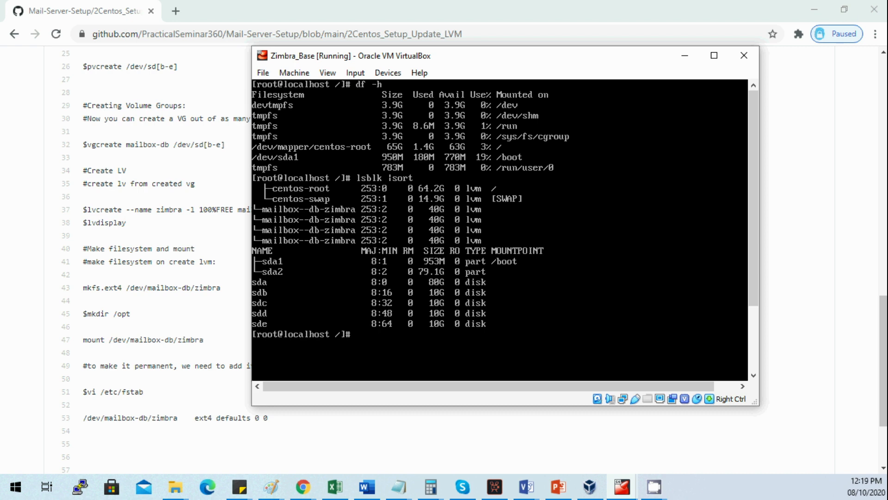
pyautogui.write('mpun')
# Mount /dev/mailbox-db/zimbra on /opt and confirm with df -h it shows 38G available.
pyautogui.press('BackSpace')
pyautogui.press('BackSpace')
pyautogui.press('BackSpace')
pyautogui.write('ount ')
pyautogui.write('/dev/')
pyautogui.write('mailbox-db/')
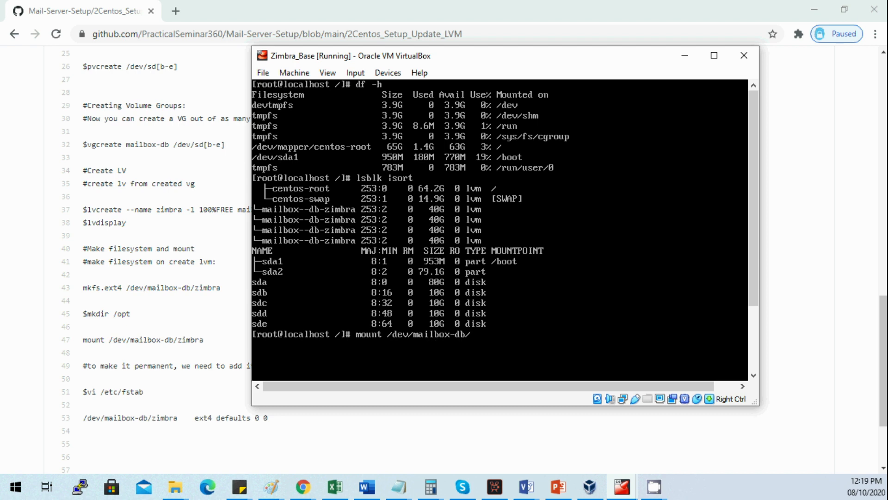
pyautogui.write('zimbra')
pyautogui.write(' /opt/')
pyautogui.press('Return')
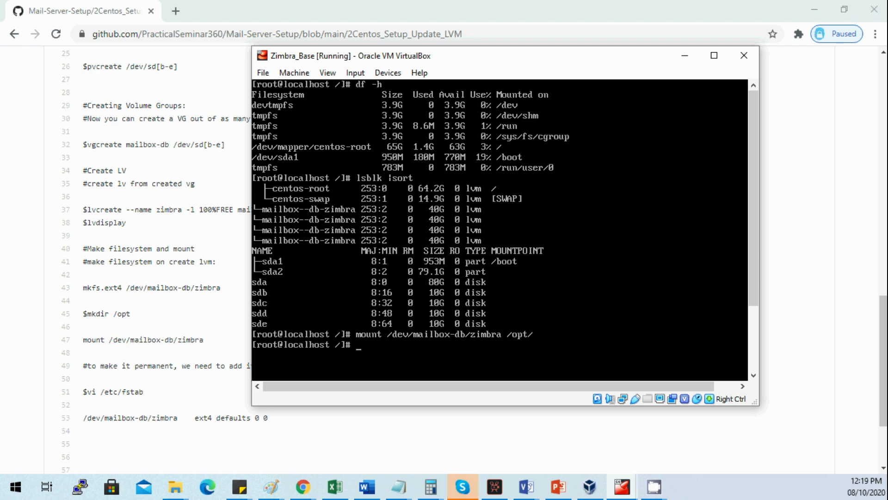
pyautogui.write('df -h')
pyautogui.press('Return')
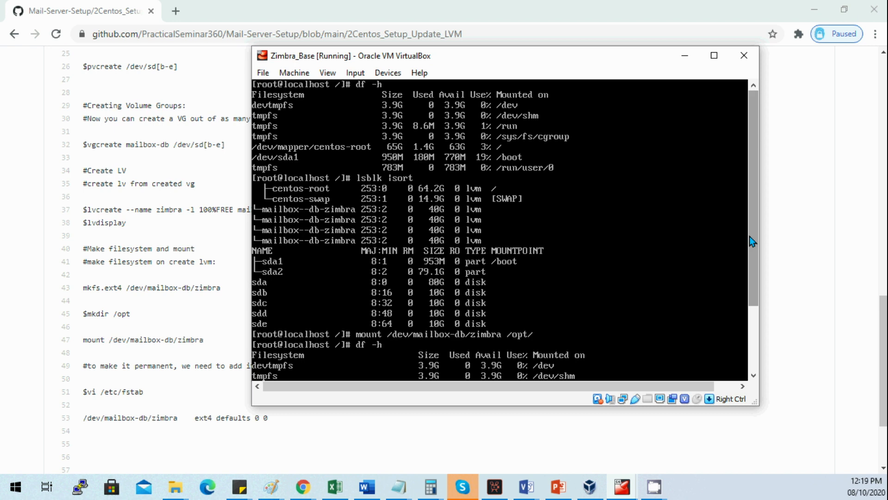
pyautogui.moveTo(754, 208); pyautogui.dragTo(757, 355)
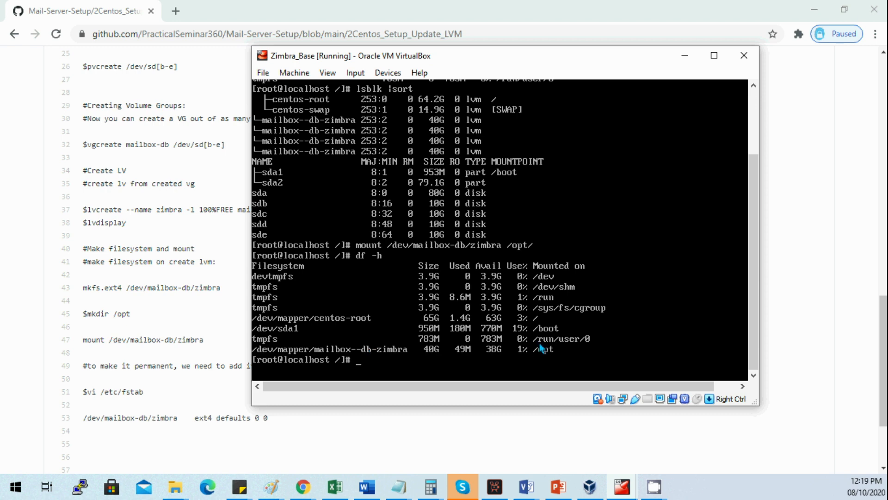
pyautogui.click(540, 299)
pyautogui.write('vi /etc/fstab')
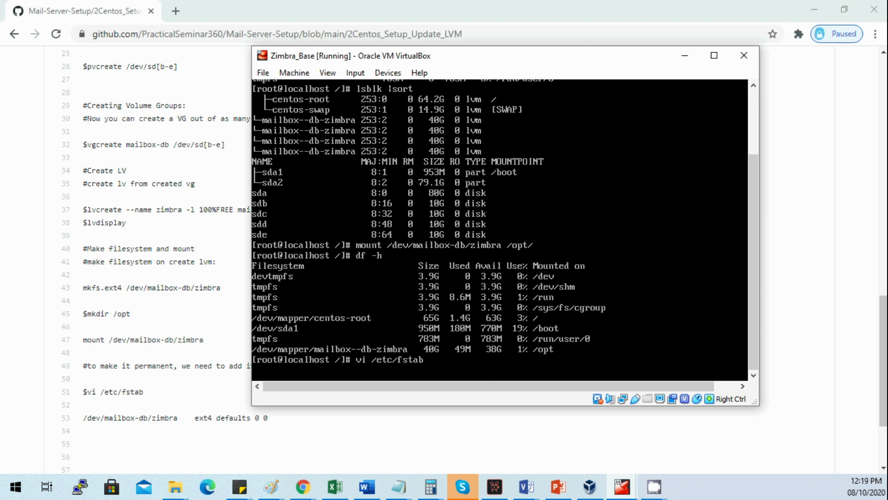
# Add the line '/dev/mailbox-db/zimbra /opt ext4 defaults 0 0' to /etc/fstab in vi and save it.
pyautogui.press('Return')
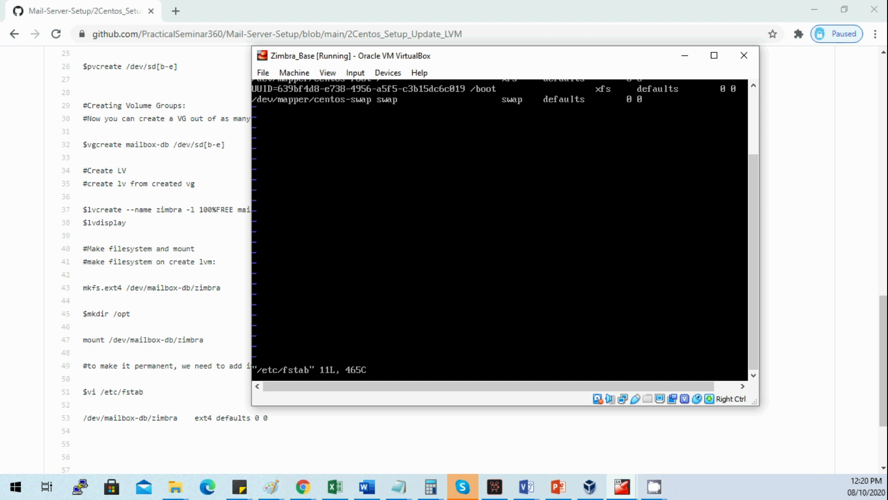
pyautogui.press('i')
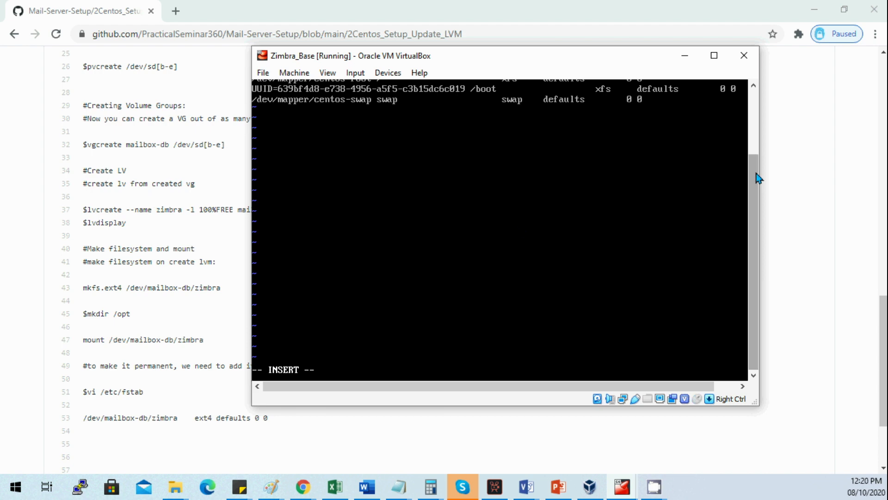
pyautogui.moveTo(757, 178); pyautogui.dragTo(757, 94)
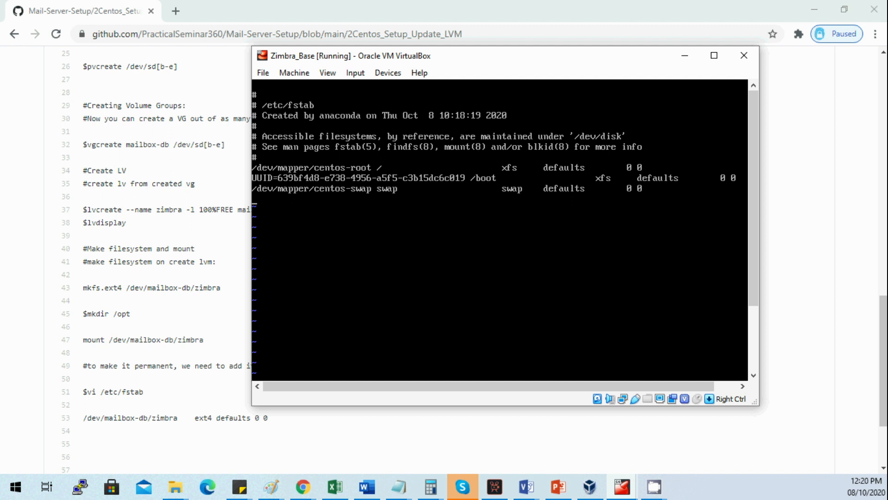
pyautogui.write('/dev/')
pyautogui.write('m')
pyautogui.write('ailbox-d')
pyautogui.write('b/zimbra')
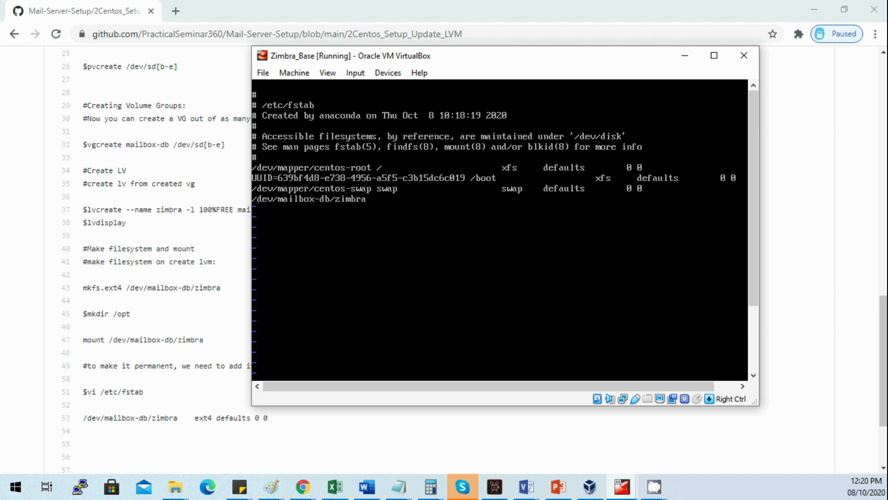
pyautogui.write('/opt')
pyautogui.press('Tab')
pyautogui.write('ext4    ')
pyautogui.write('def')
pyautogui.write('aults        ')
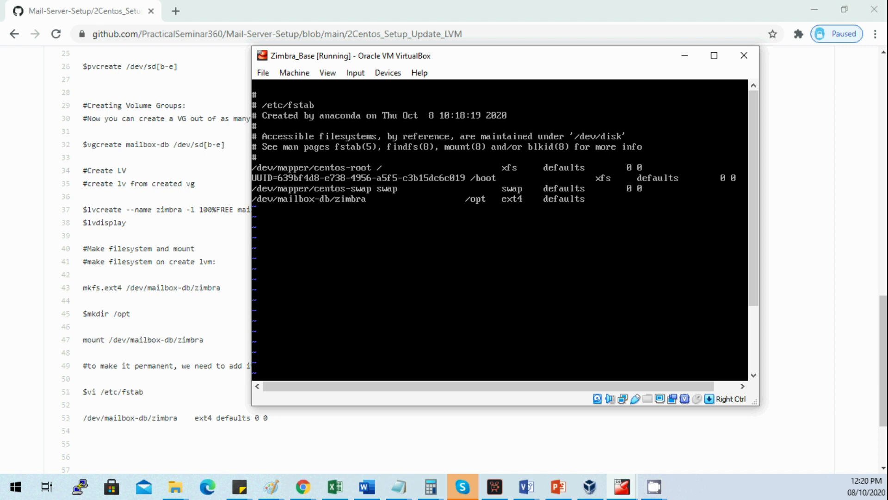
pyautogui.write('0 0')
pyautogui.hotkey('ctrl', 'e')
pyautogui.hotkey('ctrl', 'e')
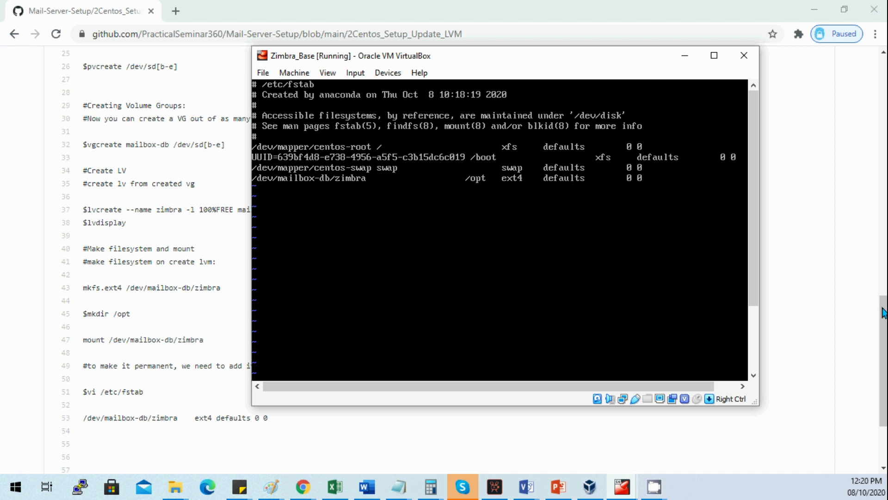
pyautogui.moveTo(753, 264); pyautogui.dragTo(753, 375)
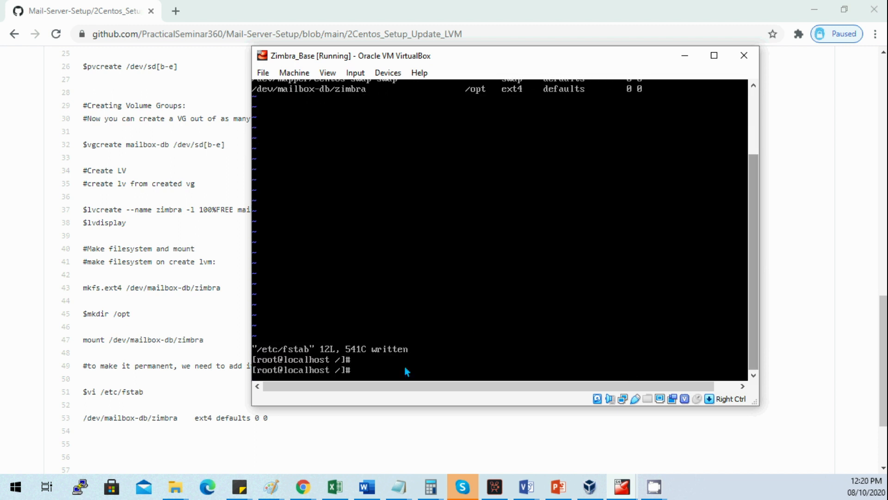
# Run df -h to verify the 40G zimbra volume is mounted on /opt.
pyautogui.click(503, 236)
pyautogui.write('clear')
pyautogui.press('Return')
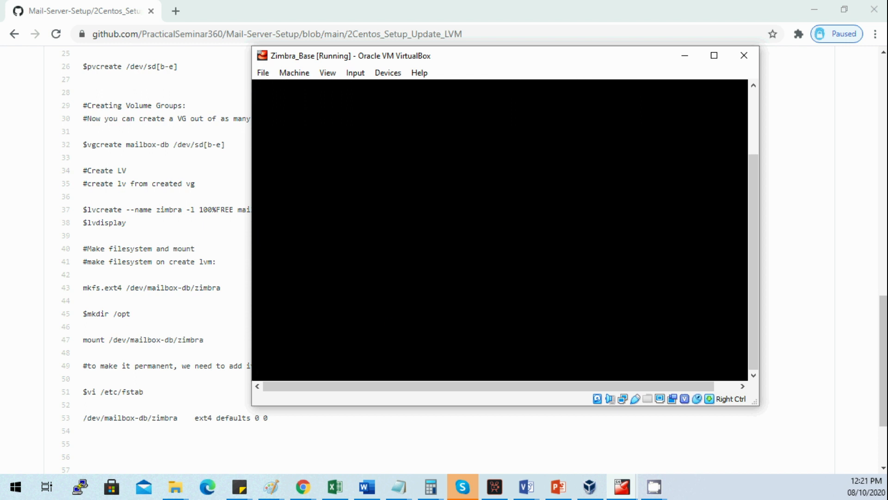
pyautogui.moveTo(753, 277); pyautogui.dragTo(748, 209)
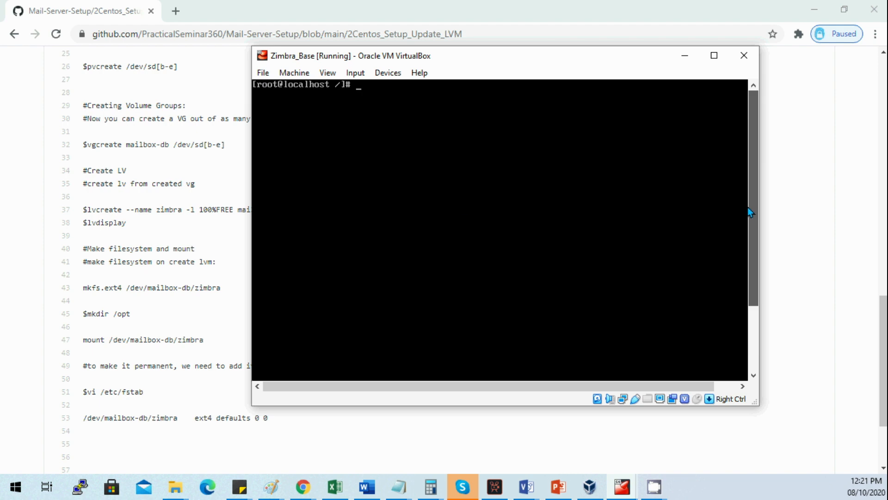
pyautogui.write('df -h')
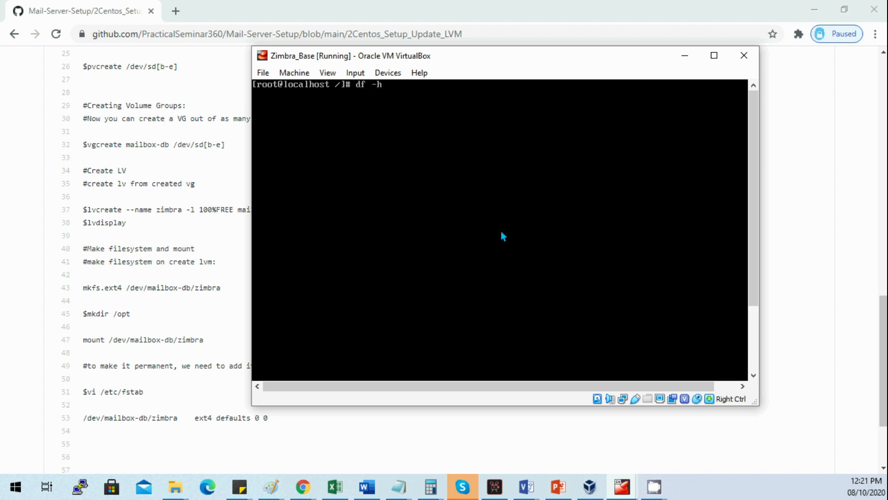
pyautogui.press('Return')
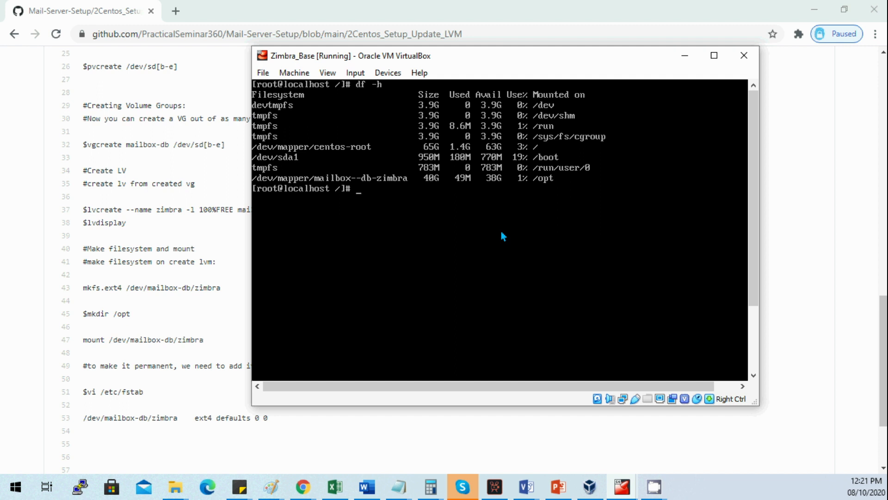
pyautogui.write('hostname')
pyautogui.write('ctl --')
pyautogui.write('set-hostname')
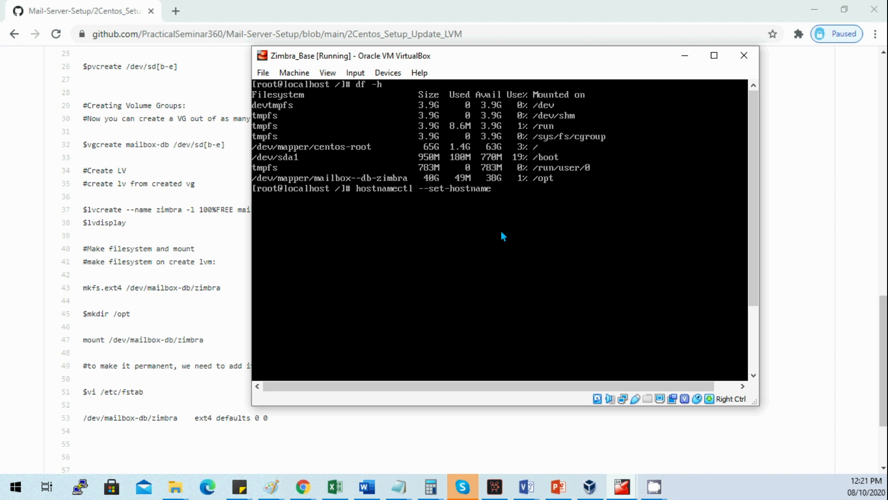
pyautogui.write(' mail.')
pyautogui.write('practicals')
pyautogui.write('eminar36')
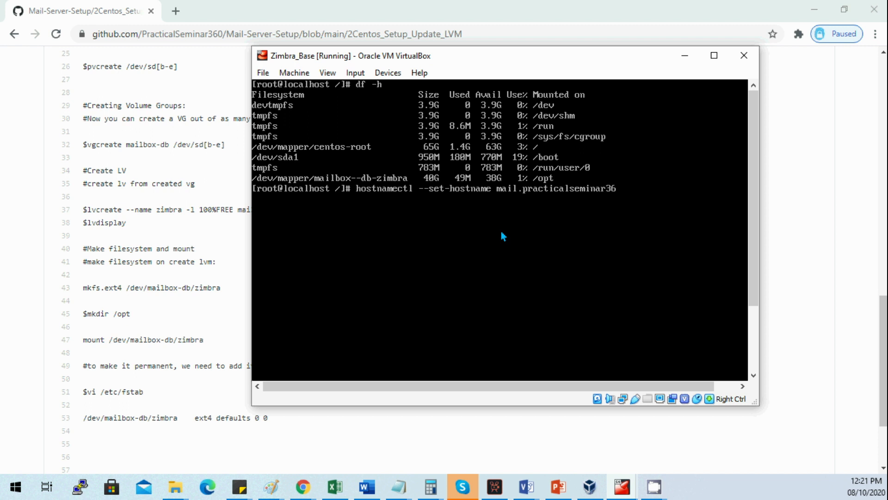
pyautogui.write('0.com')
# Run hostnamectl set-hostname mail.practicalseminar360.com, removing the stray dashes until it succeeds.
pyautogui.press('Return')
pyautogui.press('Up')
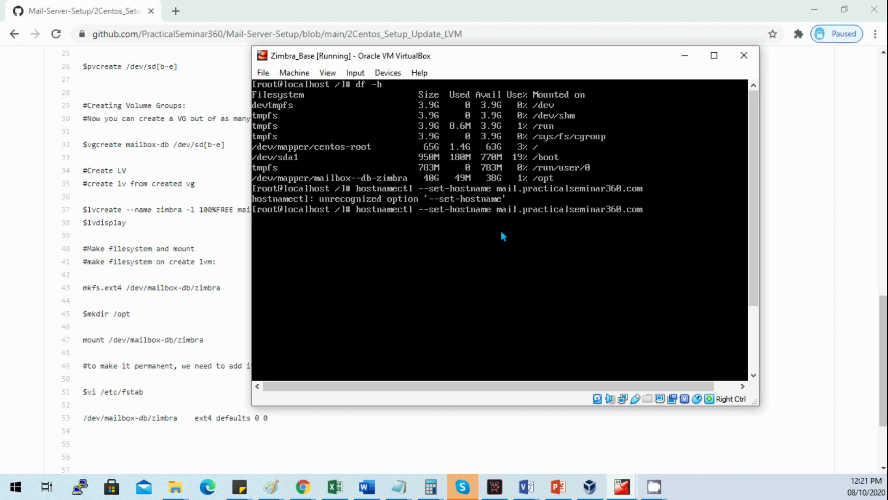
pyautogui.press('Delete')
pyautogui.press('Return')
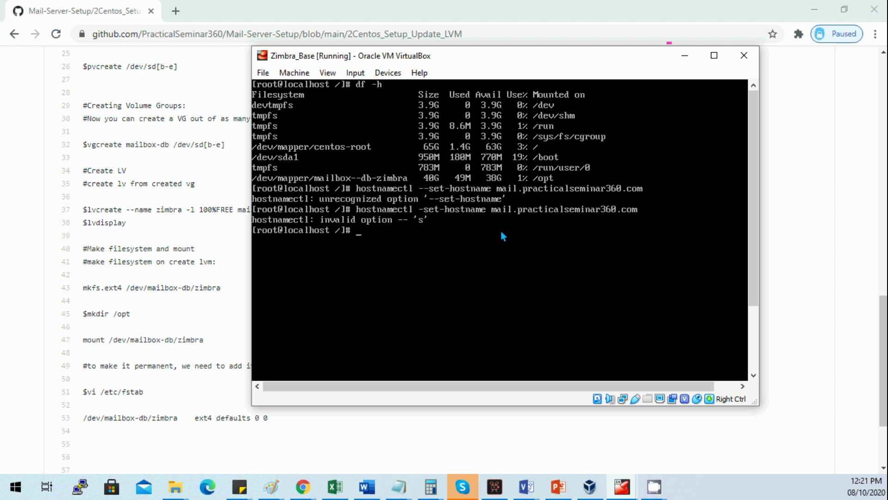
pyautogui.press('Up')
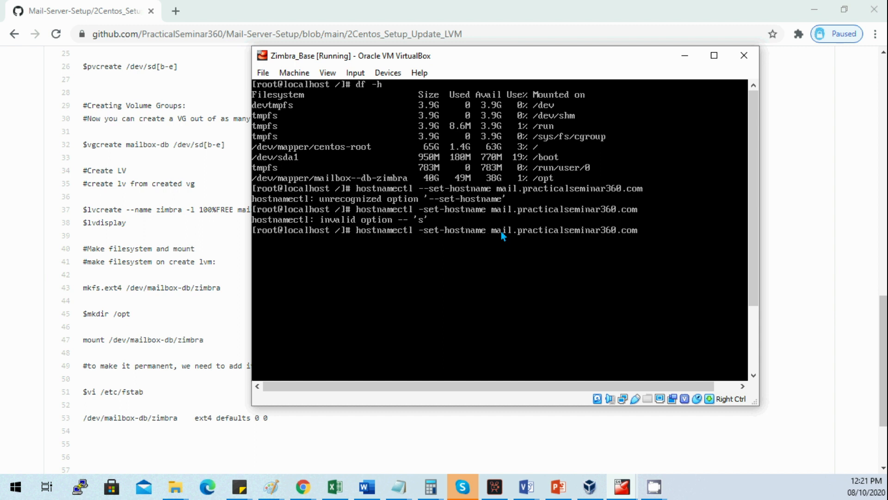
pyautogui.press('Delete')
pyautogui.press('Return')
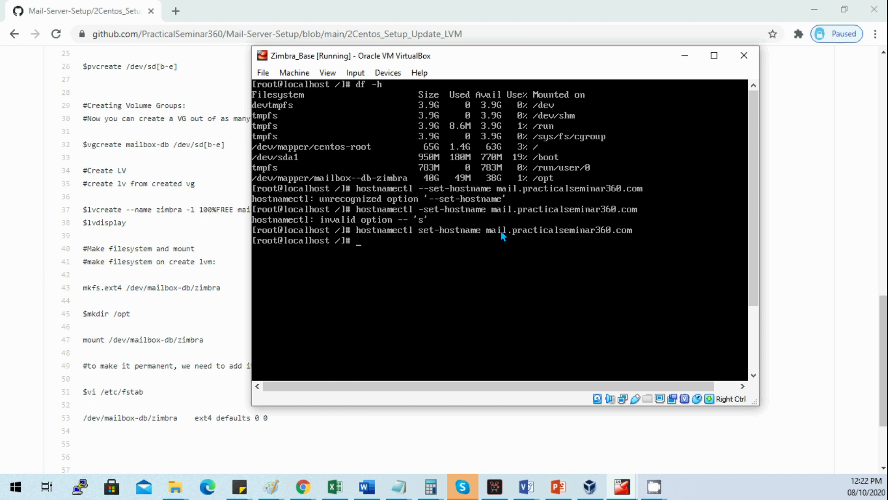
pyautogui.write('su')
# Start a new root shell with su so the prompt shows root@mail, then clear the screen.
pyautogui.press('Return')
pyautogui.write('cle')
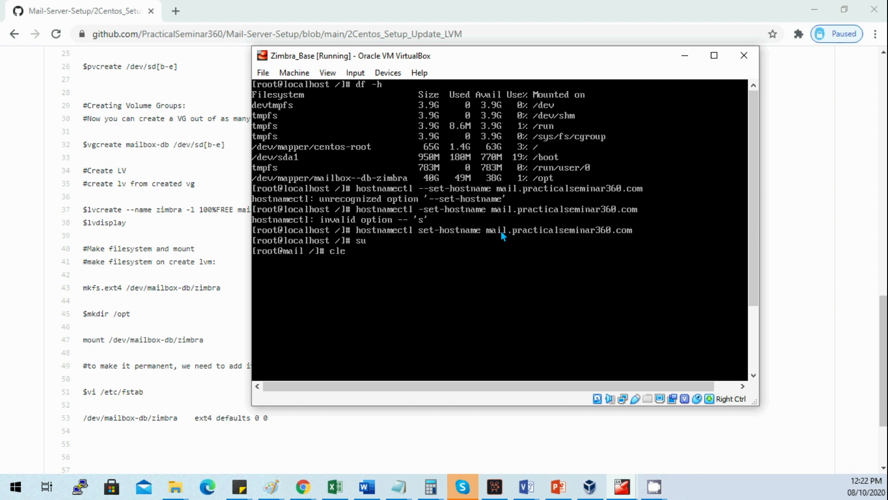
pyautogui.write('ar')
pyautogui.press('Return')
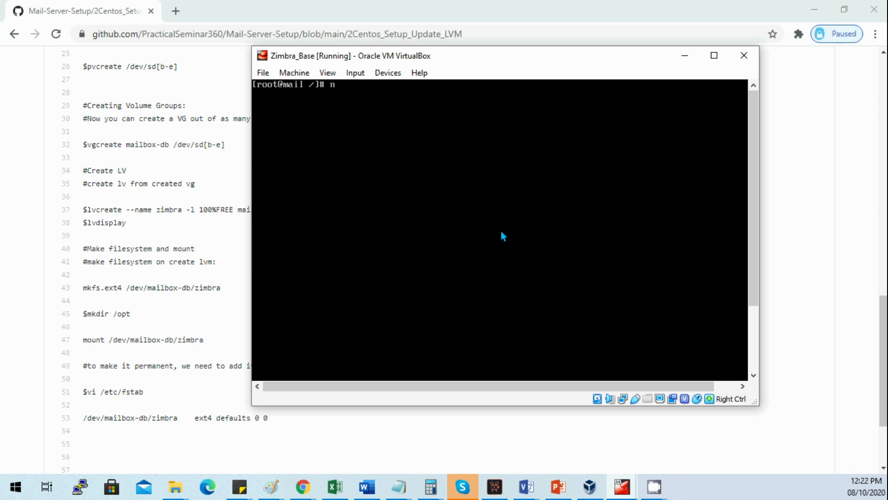
pyautogui.write('vi /etc/')
pyautogui.write('hosts')
# Insert mail.practicalseminar360.net before localhost on the 127.0.0.1 line of /etc/hosts and save.
pyautogui.press('Return')
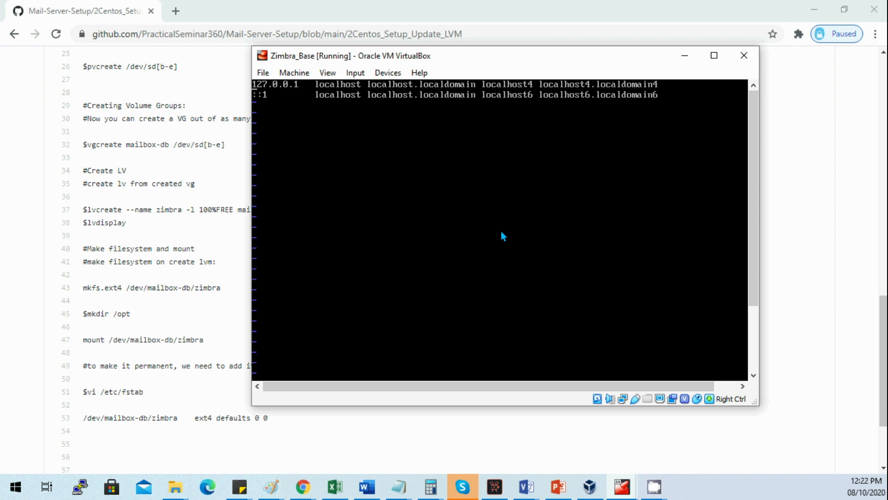
pyautogui.press('Right')
pyautogui.press('Right')
pyautogui.press('Right')
pyautogui.write('l')
pyautogui.press('BackSpace')
pyautogui.write('mail .')
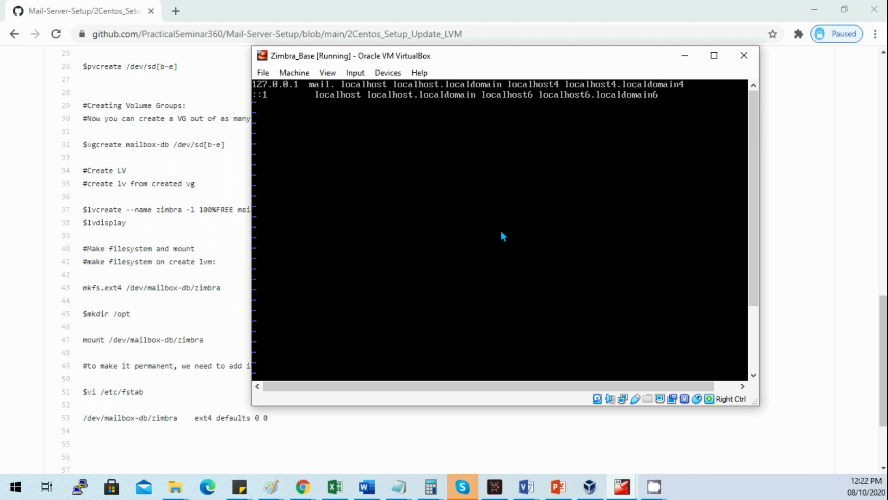
pyautogui.write('practicals')
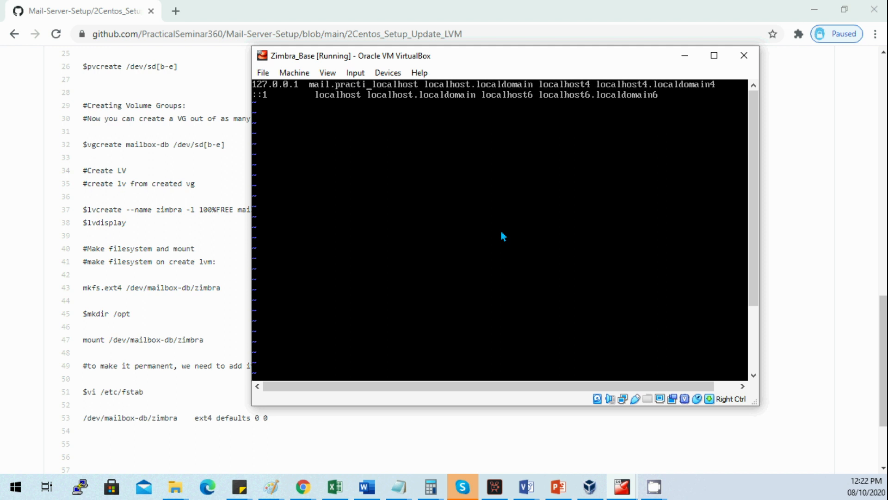
pyautogui.write('eminar')
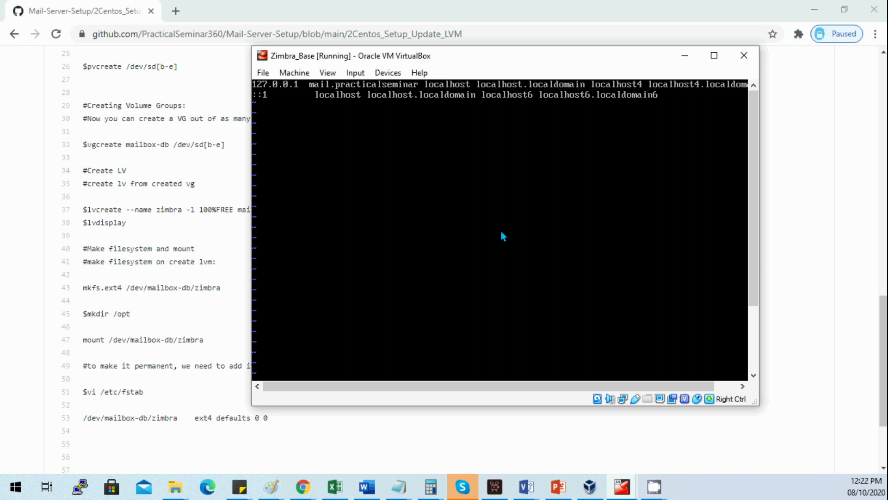
pyautogui.write('360.')
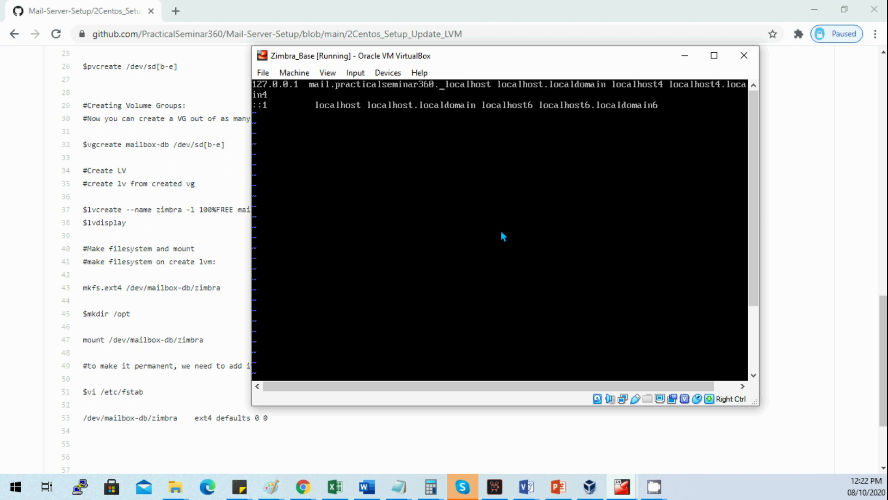
pyautogui.write('net')
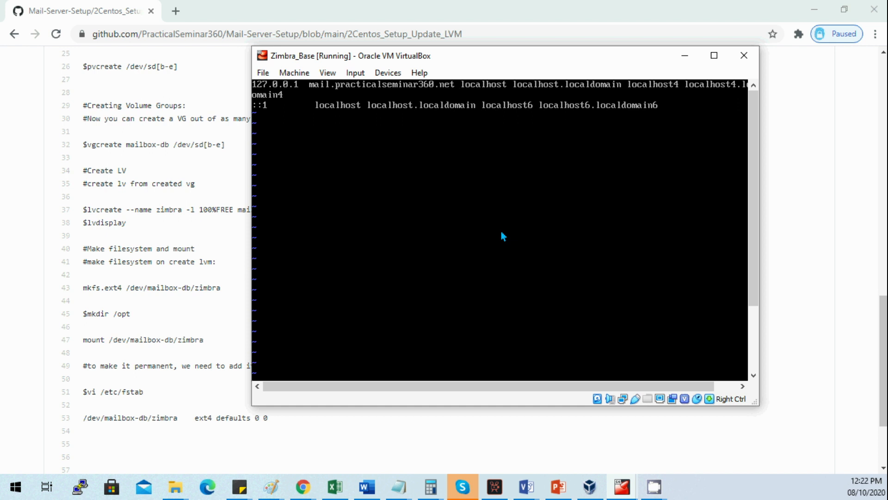
pyautogui.hotkey('ctrl', 'e')
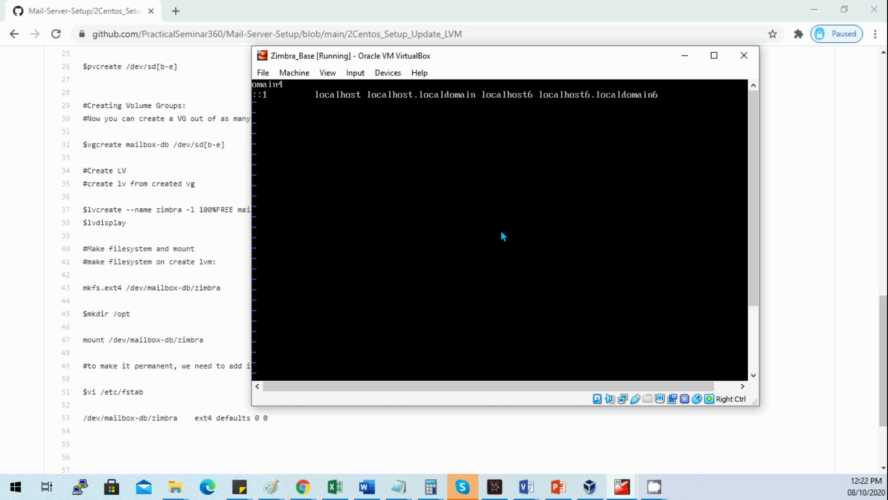
pyautogui.hotkey('ctrl', 'e')
pyautogui.write(':wq')
pyautogui.press('Return')
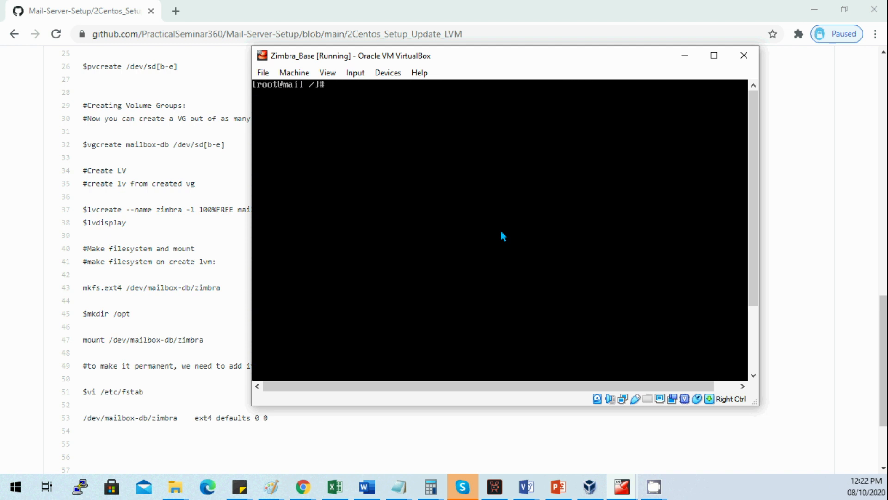
pyautogui.press('Return')
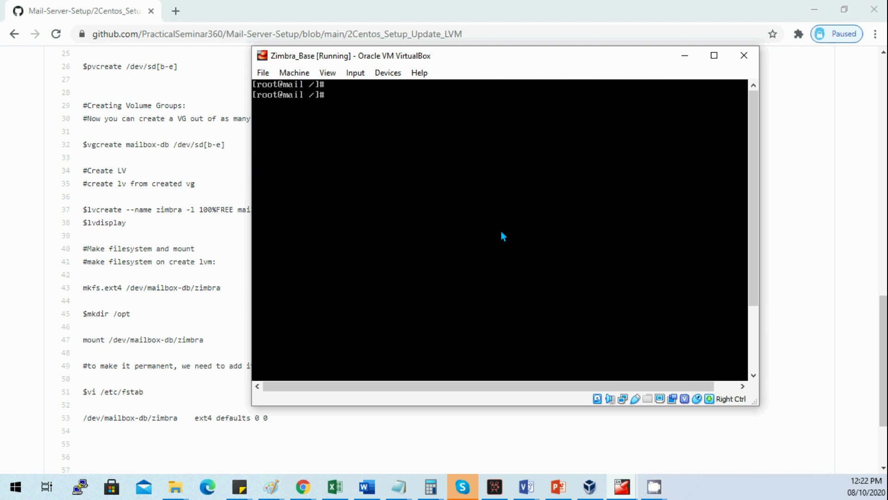